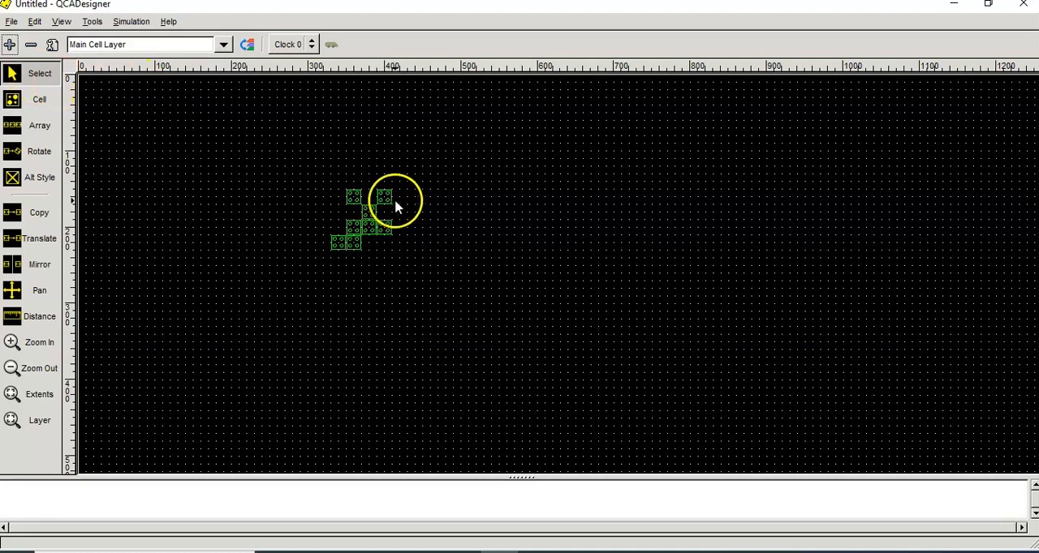
Step: Make the upper-right cell of the layout an input cell labelled A
left_click(385, 202)
double_click(385, 201)
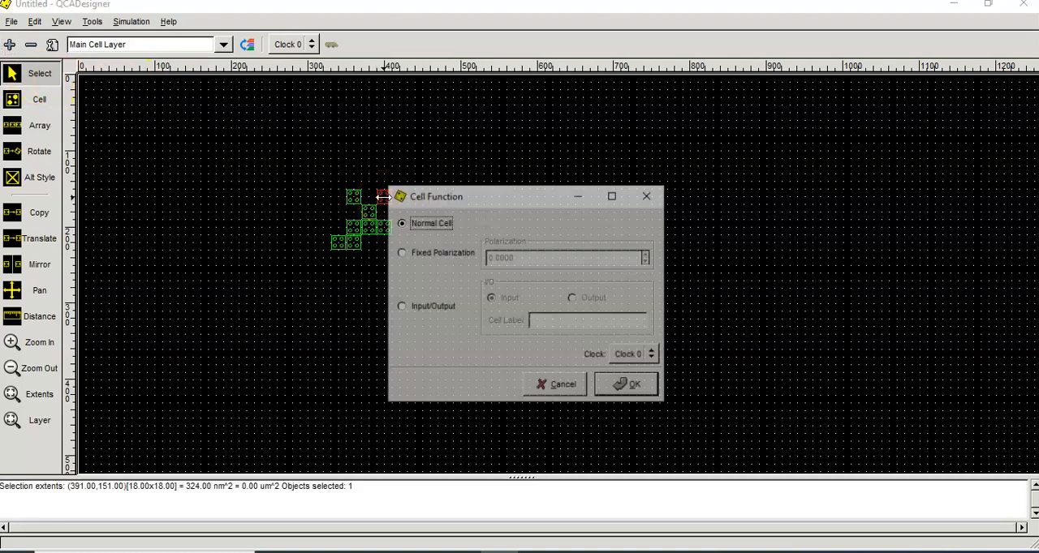
left_click(408, 313)
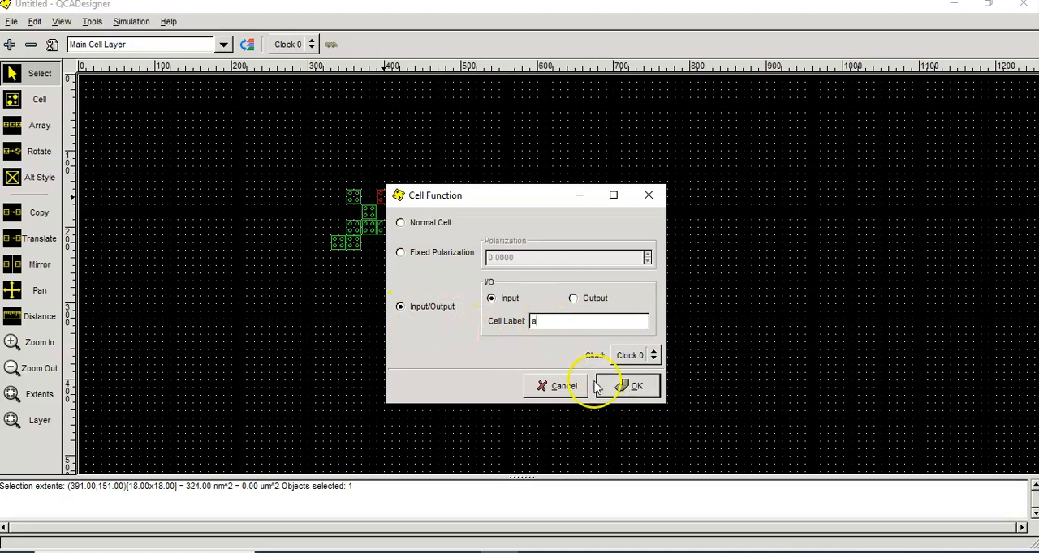
left_click(626, 386)
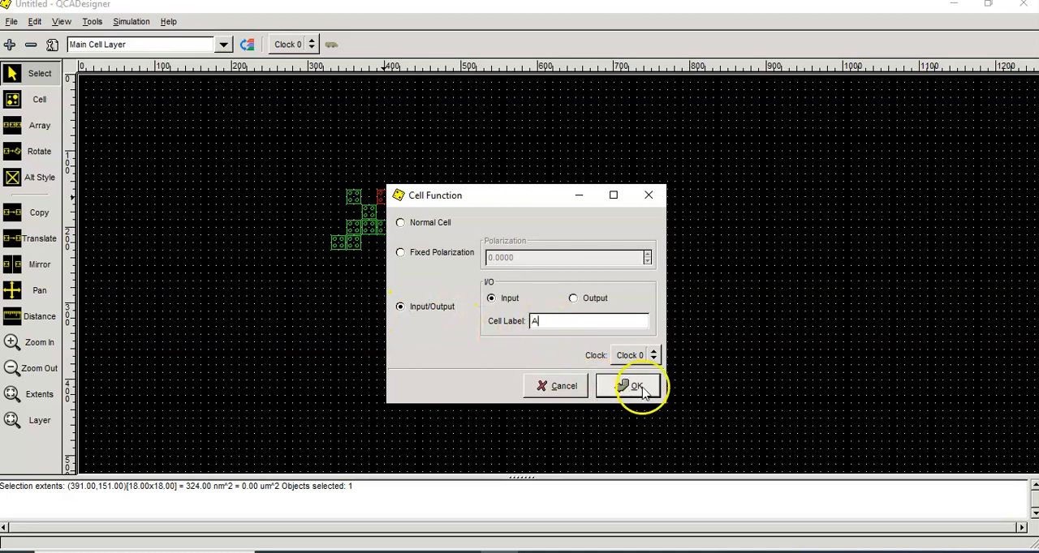
left_click(475, 248)
Step: Make the upper-left cell, two grid positions left of input A, an input cell labelled B
double_click(357, 202)
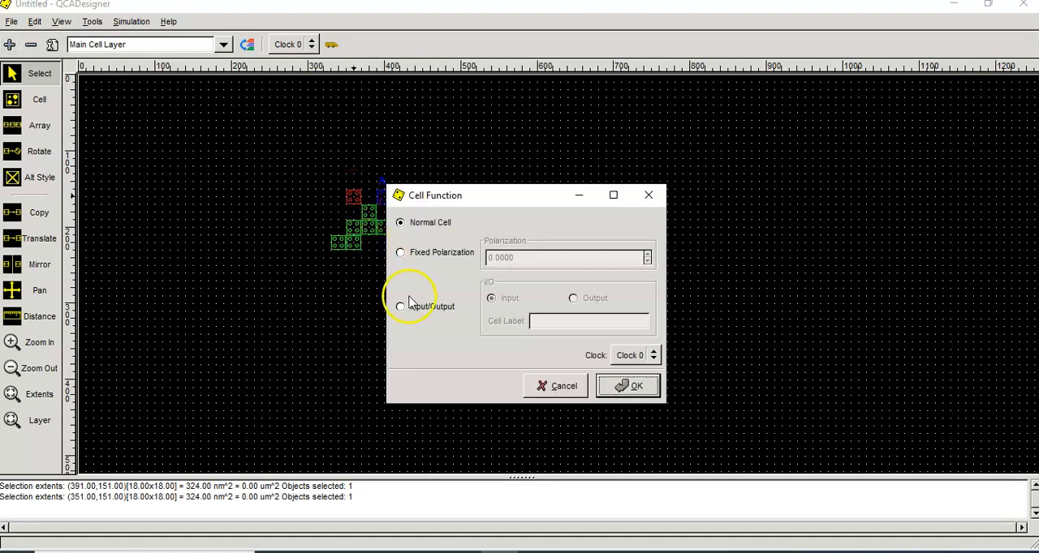
left_click(400, 308)
type("B")
left_click(626, 386)
Step: Make the leftmost cell in the lowest row of the layout an input cell labelled C
double_click(337, 243)
left_click(400, 307)
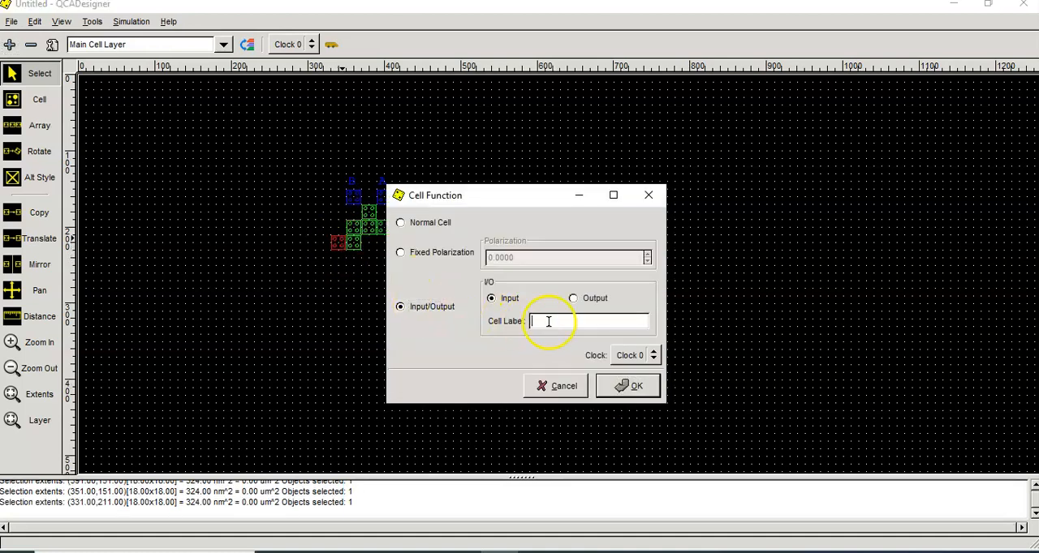
type("A")
left_click(629, 385)
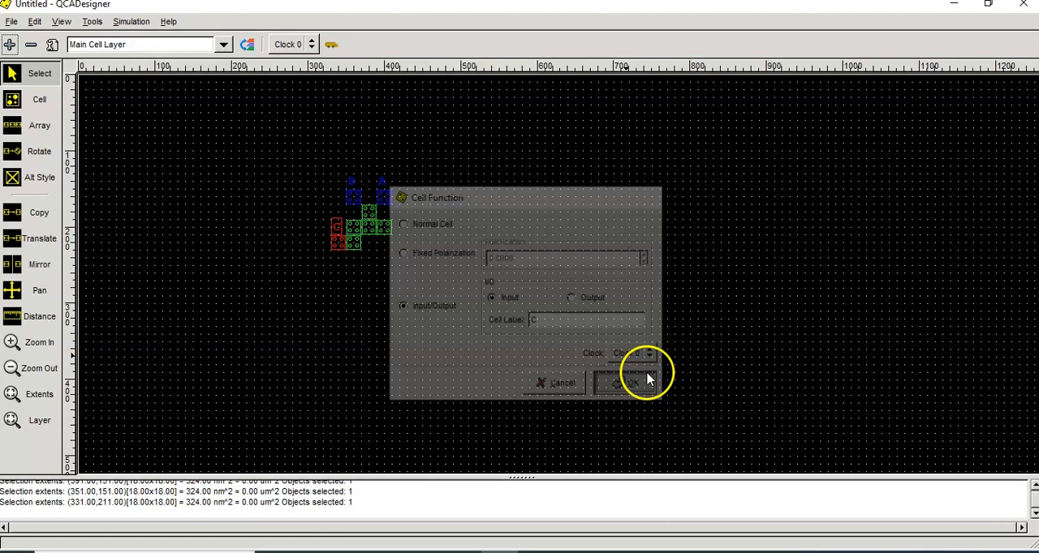
Step: Make the rightmost cell of the middle row an output cell labelled Y
double_click(387, 235)
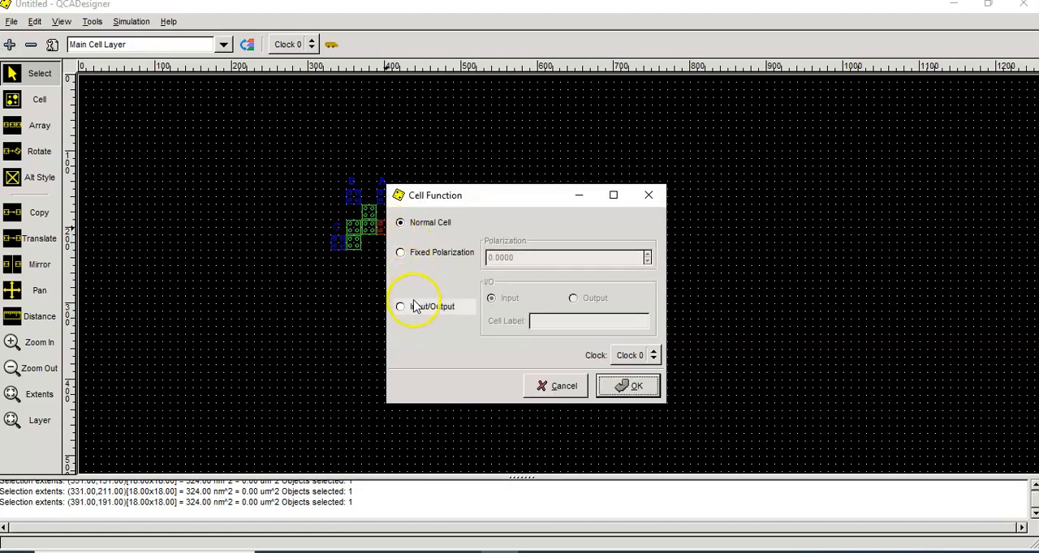
left_click(411, 305)
left_click(573, 299)
left_click(560, 320)
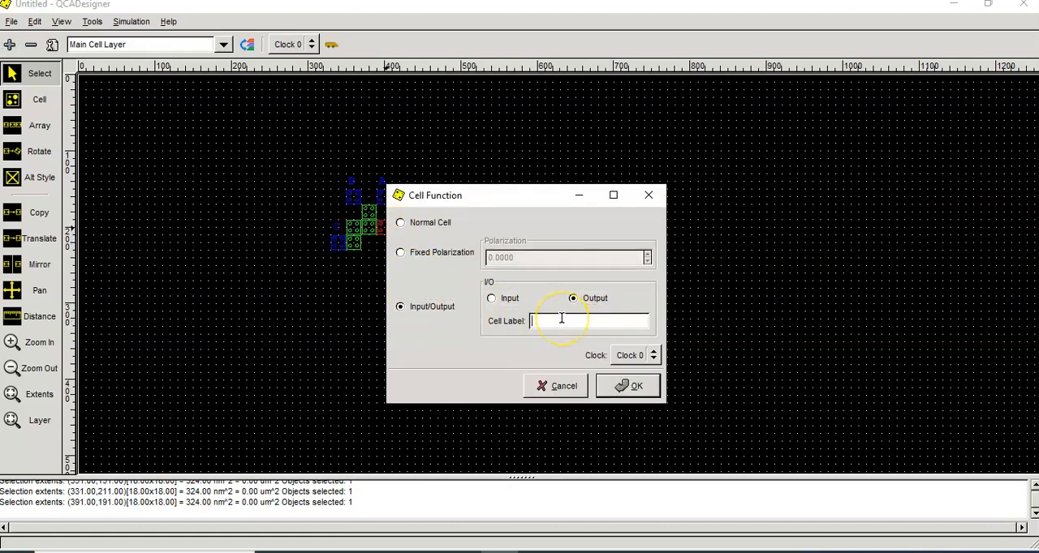
type("Y")
left_click(627, 387)
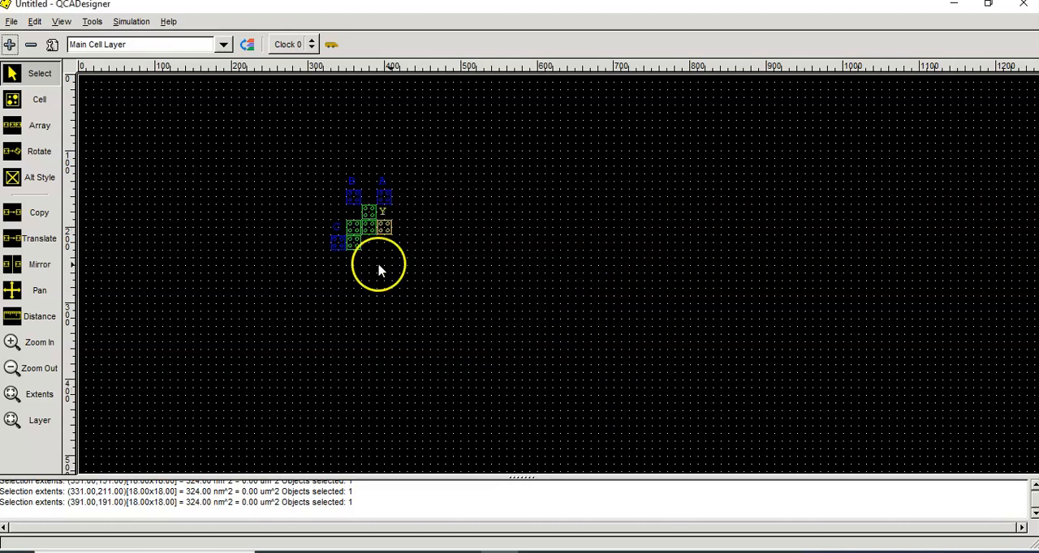
Step: Assign Clock 1 to the cell beside input C and the cell directly left of output Y
left_click(354, 245)
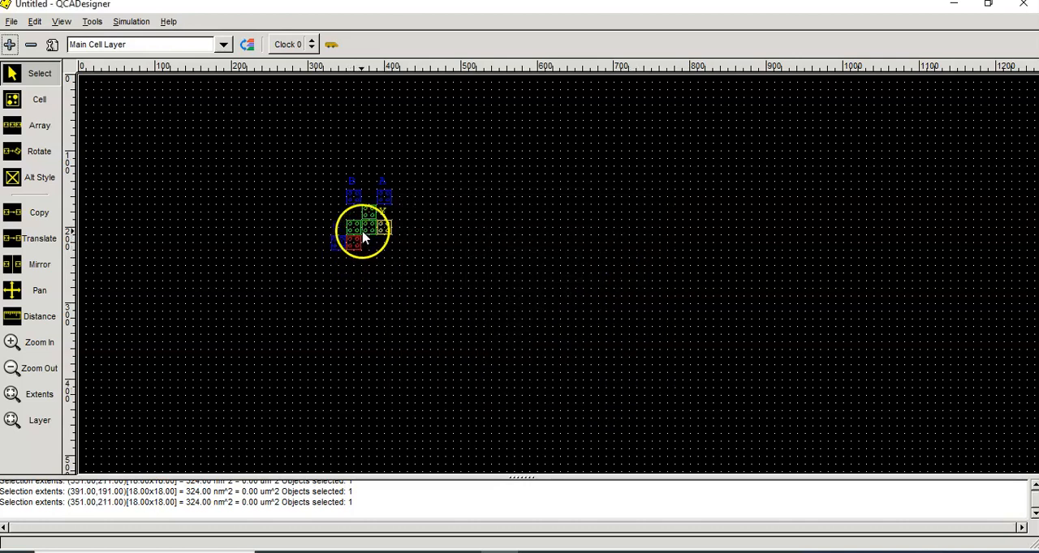
left_click(370, 230, "shift")
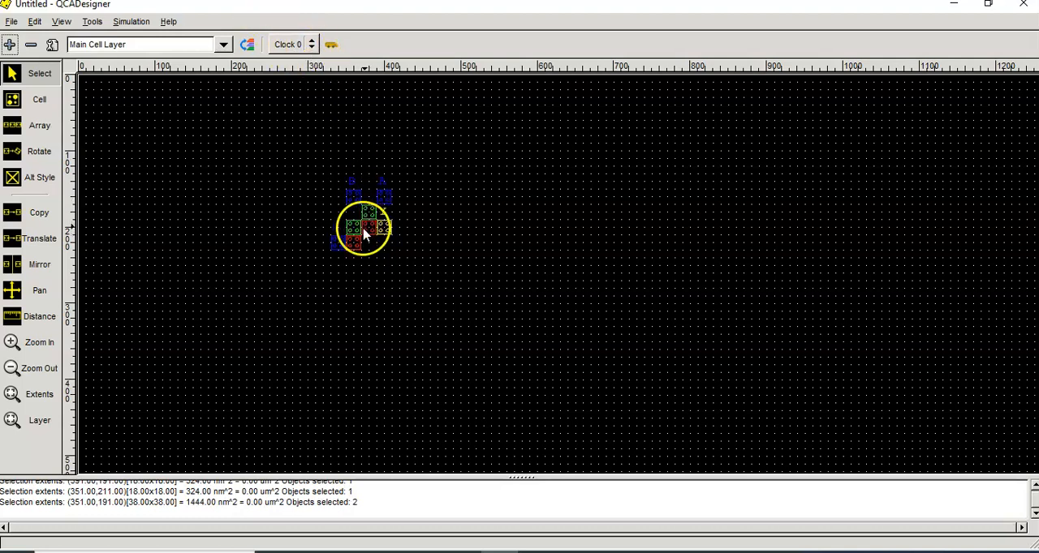
left_click(311, 47)
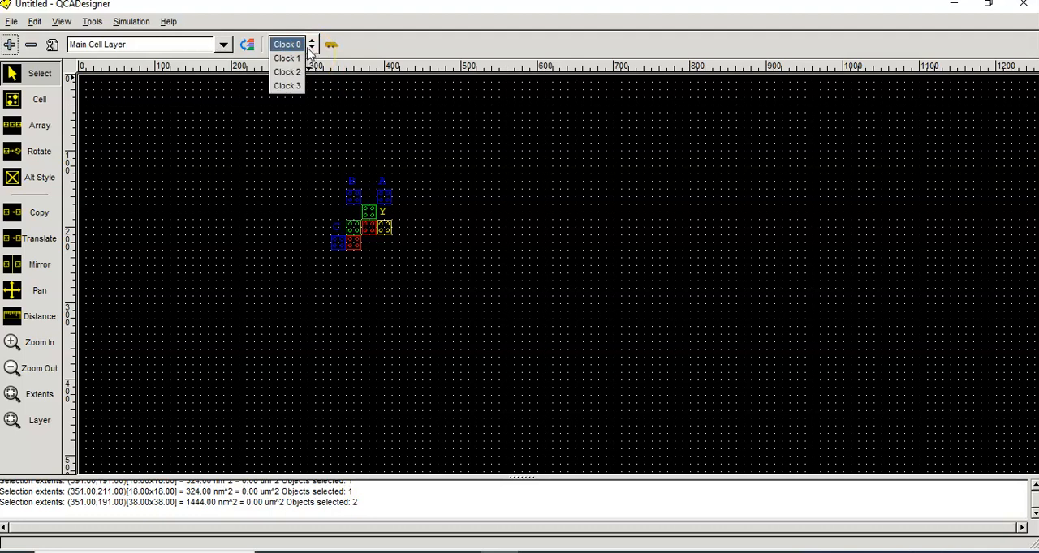
left_click(296, 60)
left_click(431, 159)
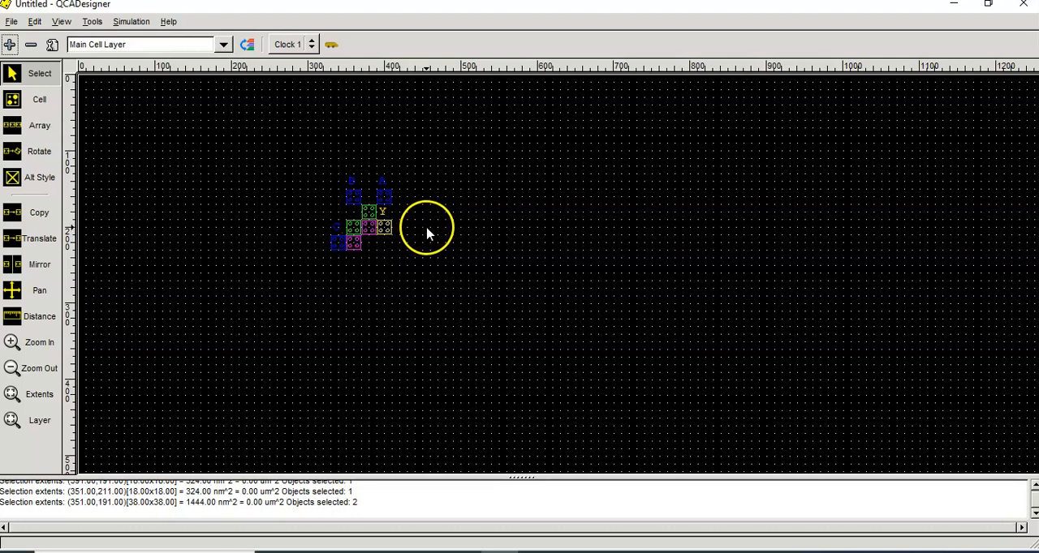
Step: Save the design as EXORGATE in the C:\EXAMPLES folder
left_click(12, 22)
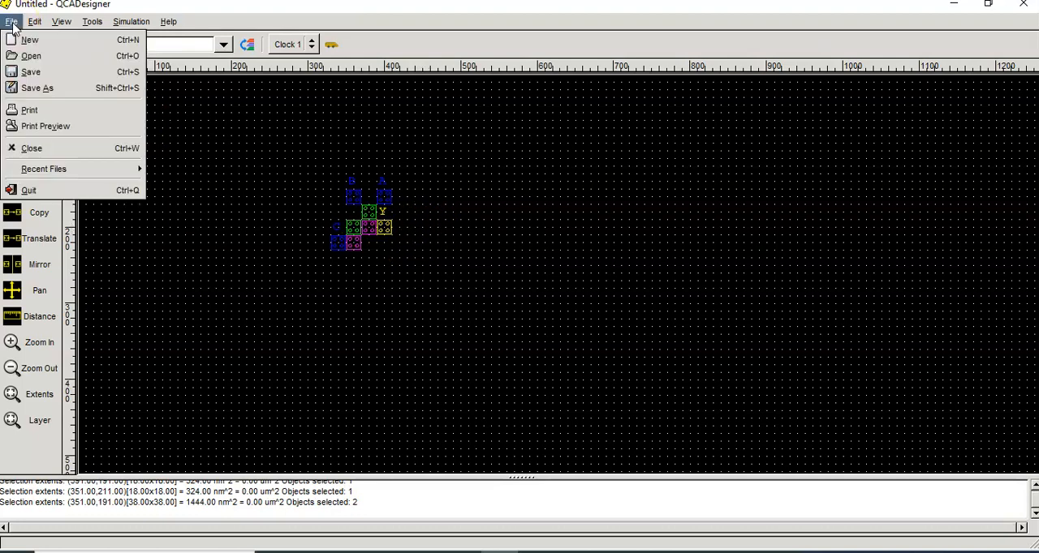
left_click(32, 72)
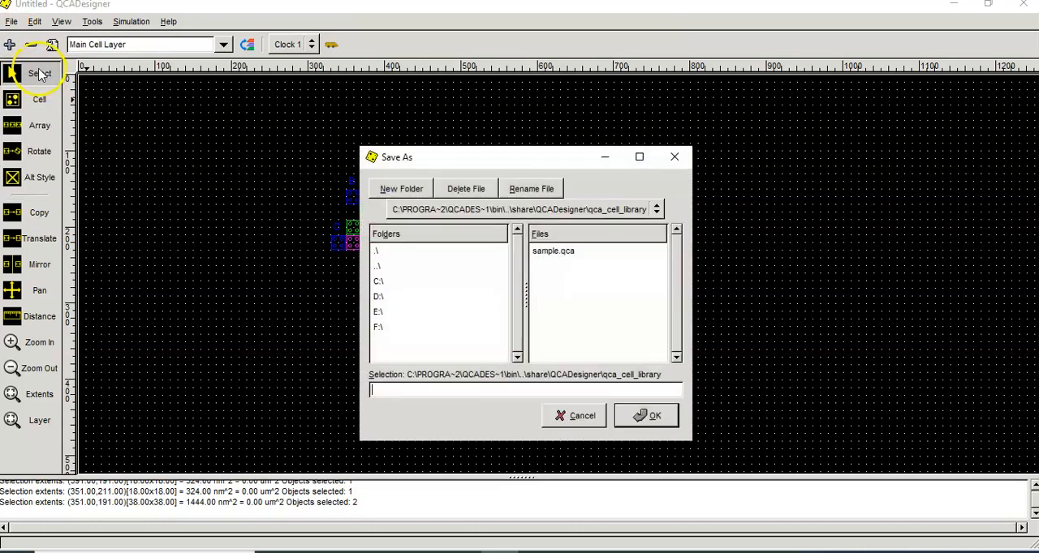
double_click(381, 281)
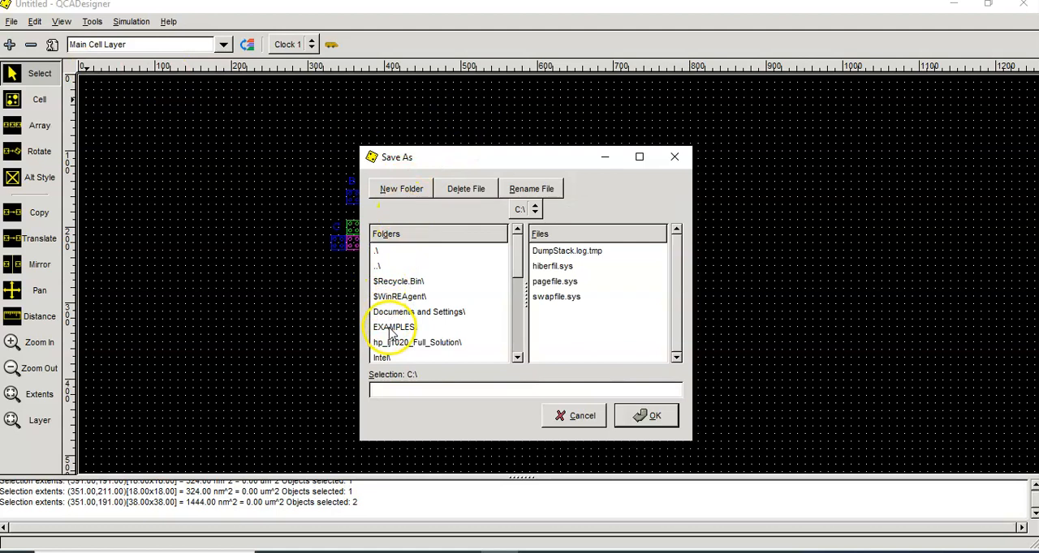
double_click(390, 329)
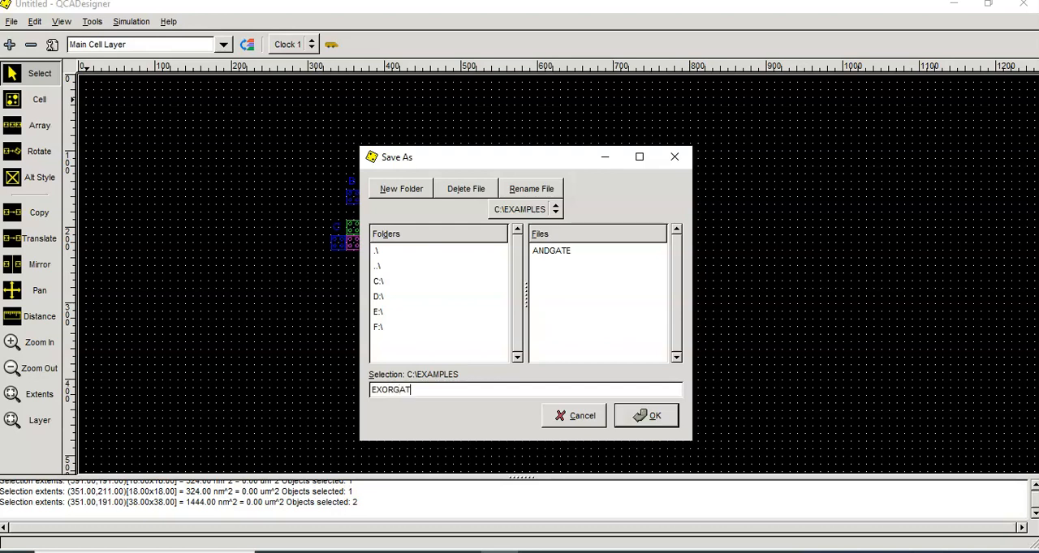
type("EXORGATE")
left_click(626, 417)
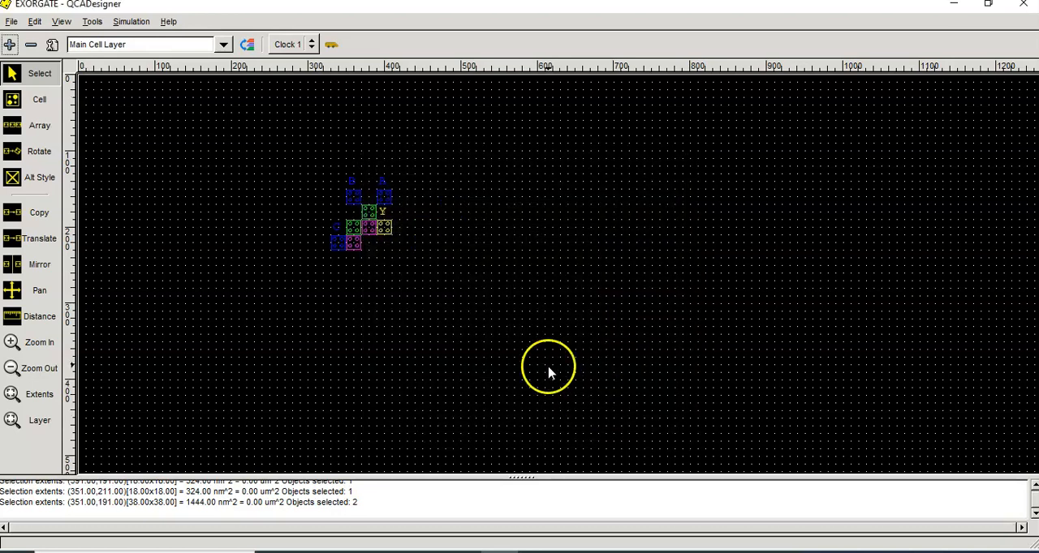
Step: Run the simulation of the design, inspect the resulting waveforms and close the results
left_click(131, 21)
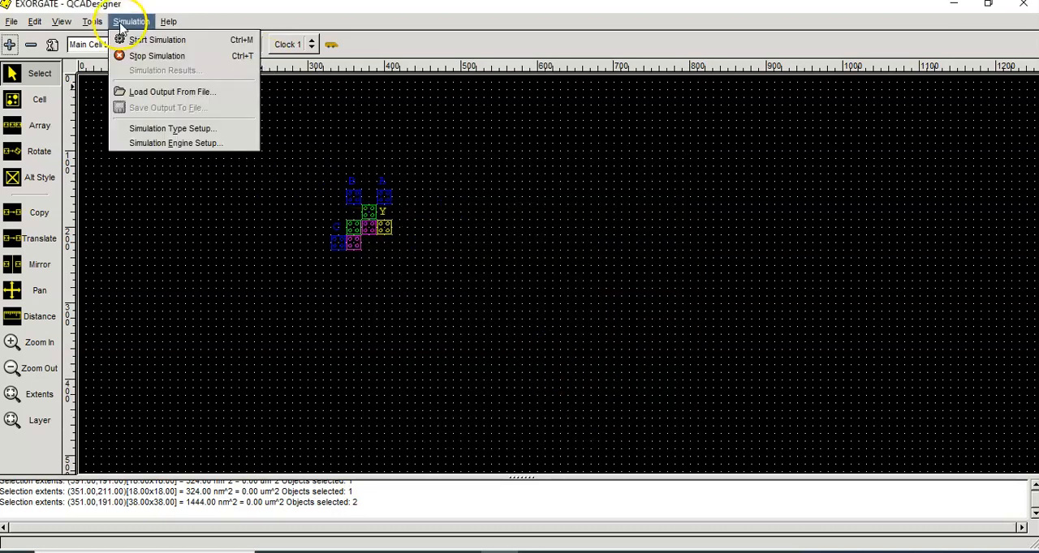
left_click(140, 37)
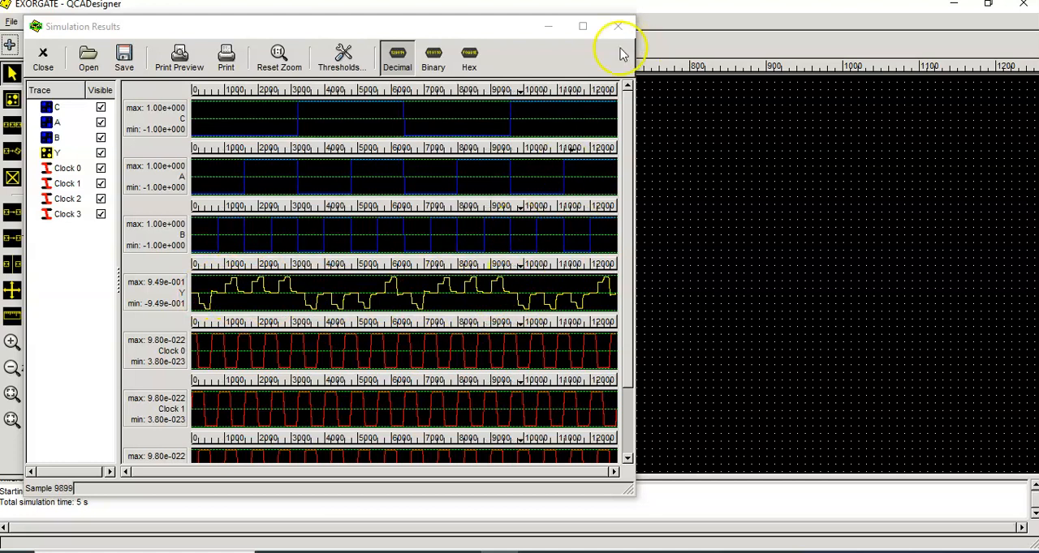
left_click(592, 84)
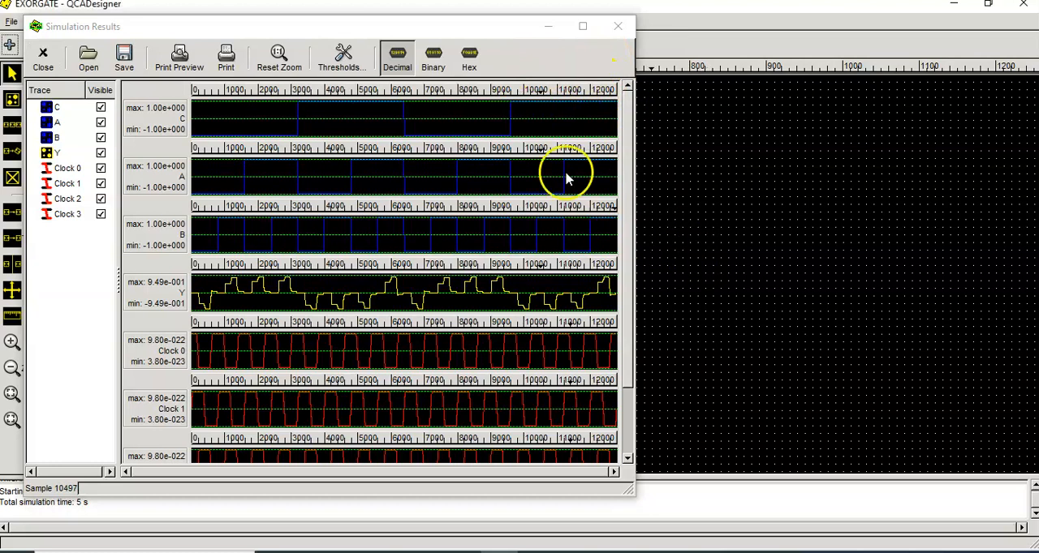
left_click(258, 20)
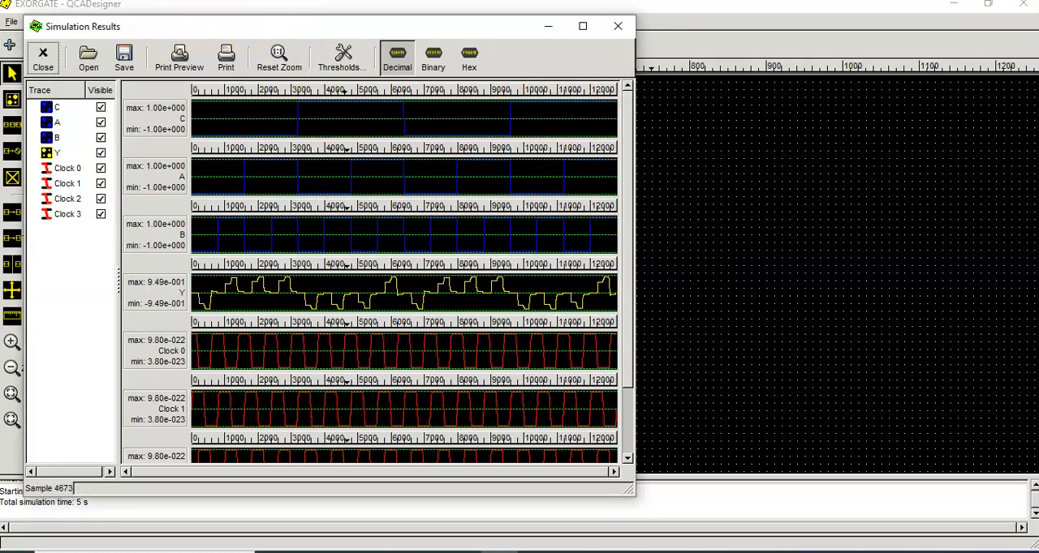
left_click(461, 552)
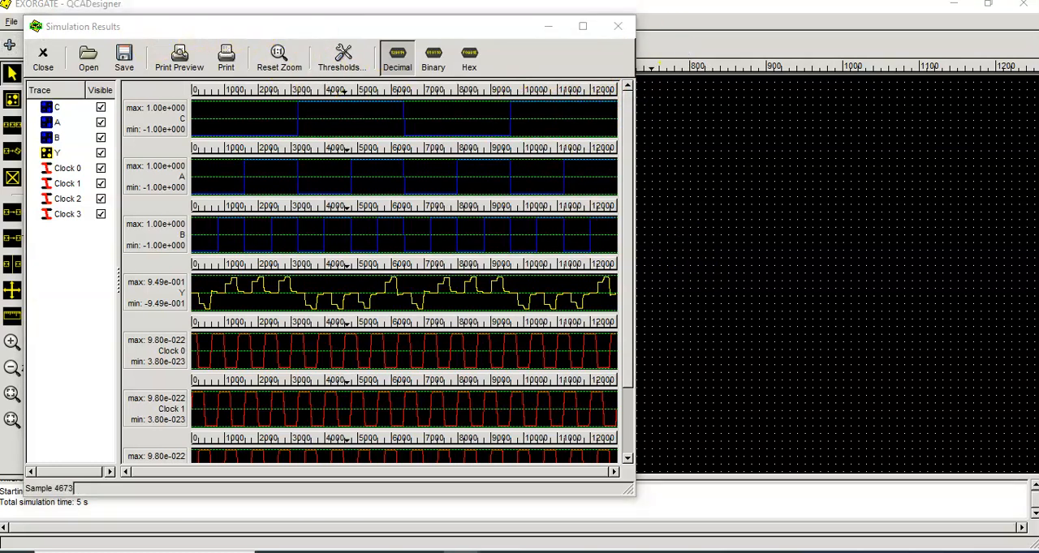
left_click(619, 25)
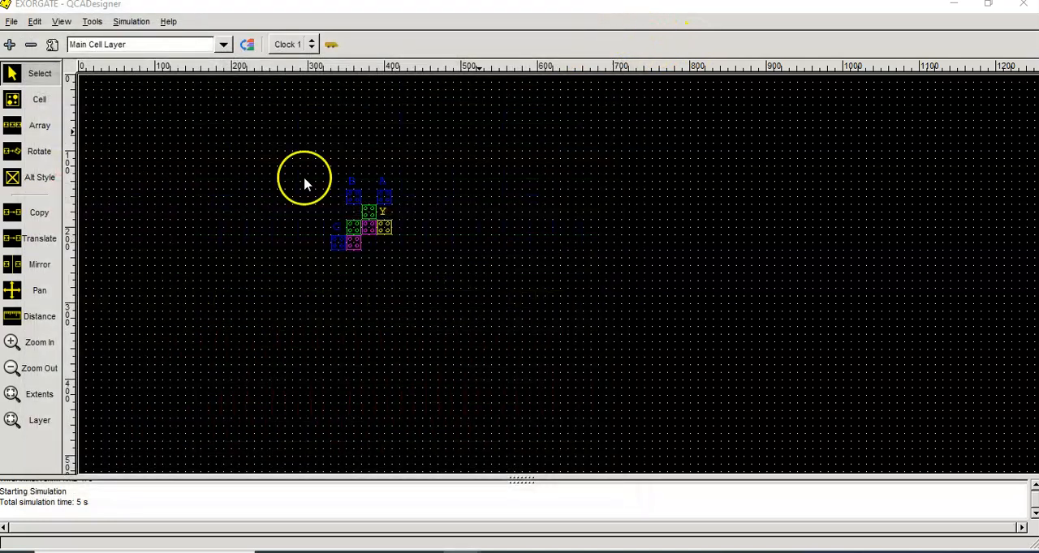
Step: Assign Clock 1 to output cell Y and save the design
left_click(384, 233)
left_click(312, 47)
left_click(297, 47)
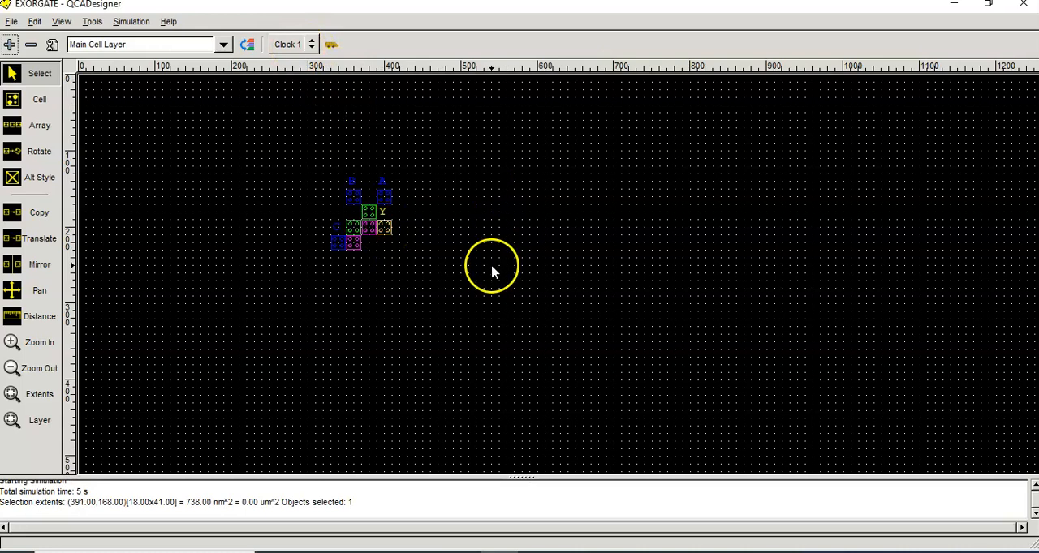
left_click(11, 22)
left_click(36, 74)
Step: Rerun the simulation and examine the waveforms with the Clock 1, Clock 2 and Clock 3 traces hidden
left_click(130, 21)
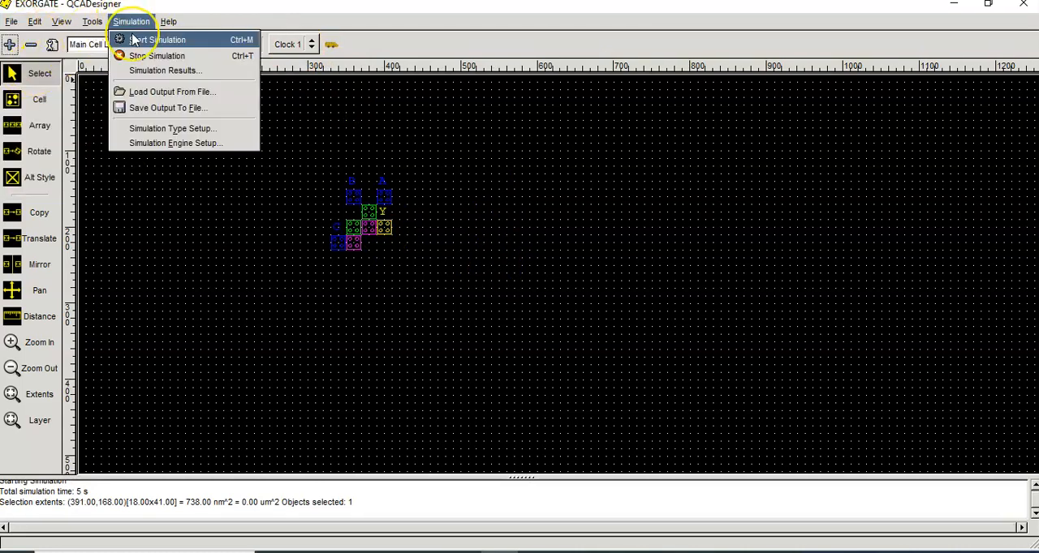
left_click(136, 36)
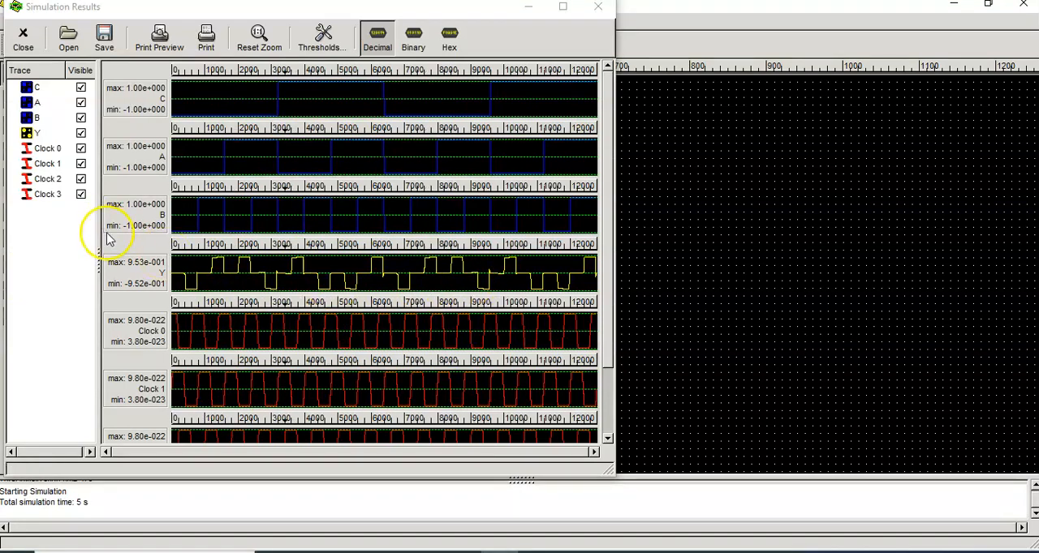
left_click(81, 164)
left_click(80, 179)
left_click(80, 194)
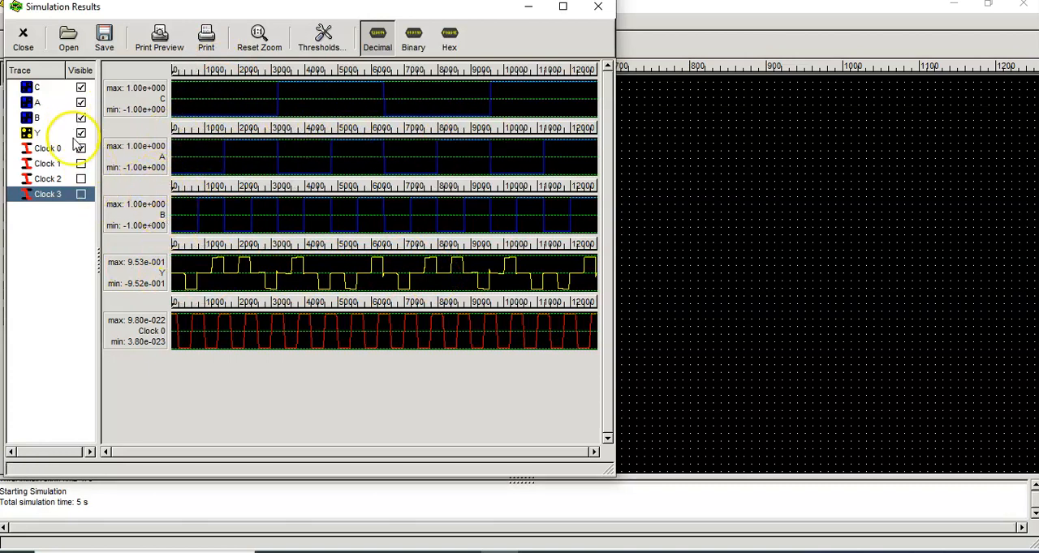
left_click(600, 10)
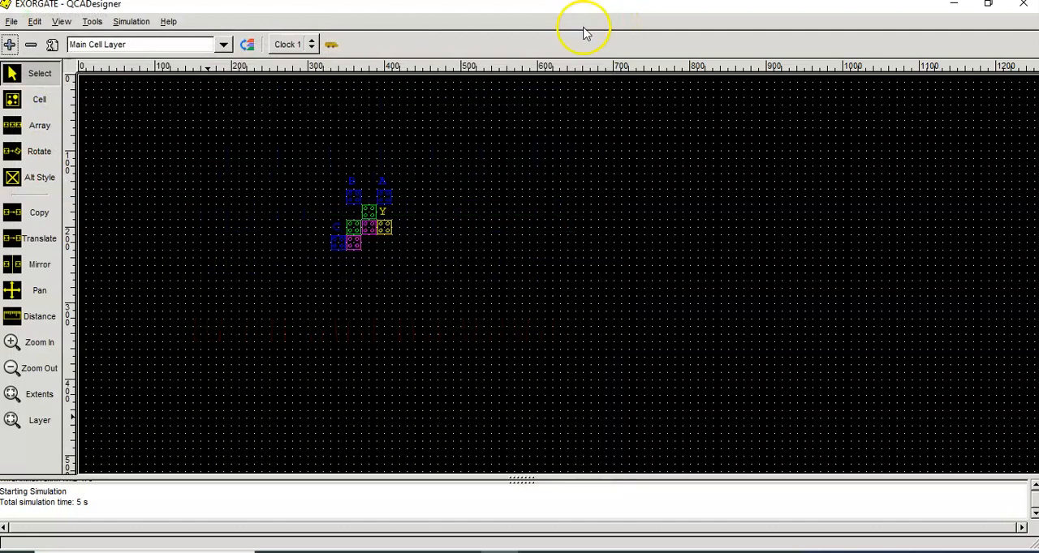
Step: Group input cells C, A and B into a bus named INPUT in the bus layout
left_click(93, 23)
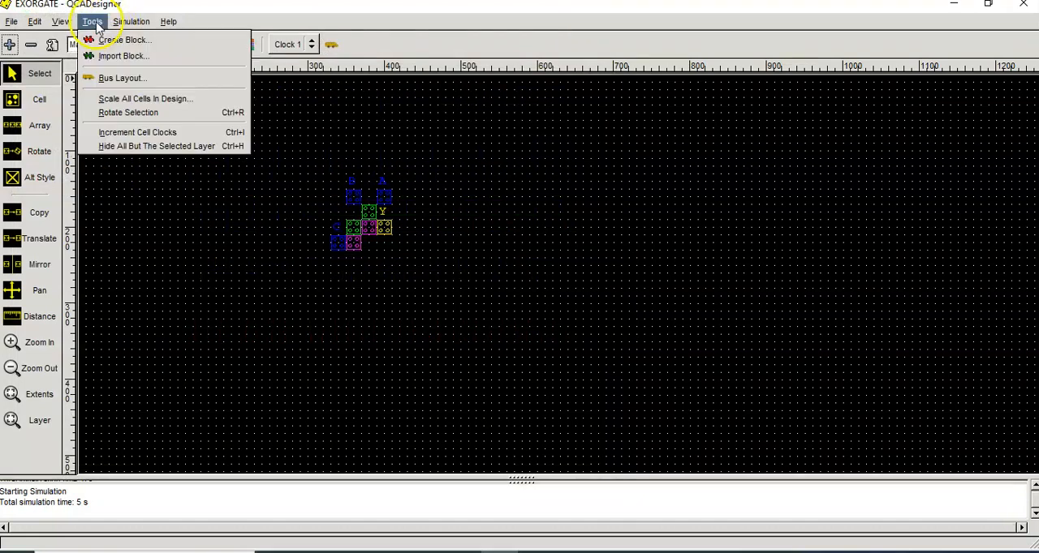
left_click(118, 77)
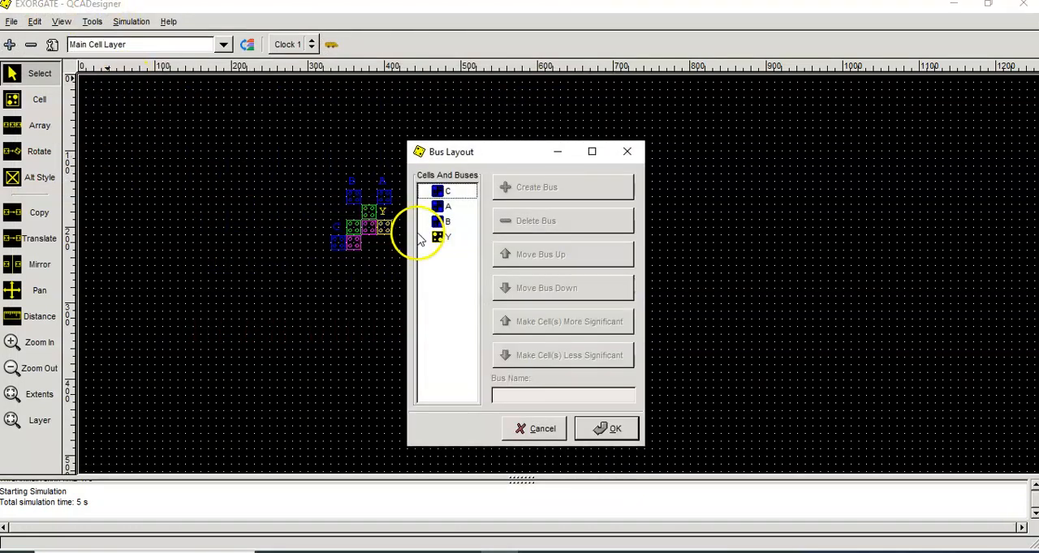
left_click(442, 221)
left_click(451, 207)
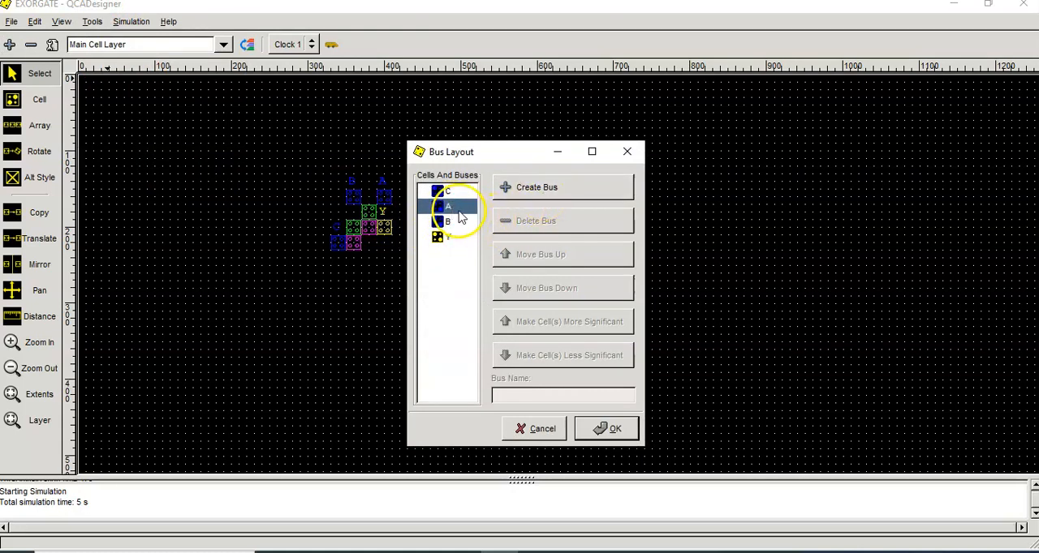
left_click(458, 222, "ctrl")
left_click(452, 195, "ctrl")
left_click(512, 193)
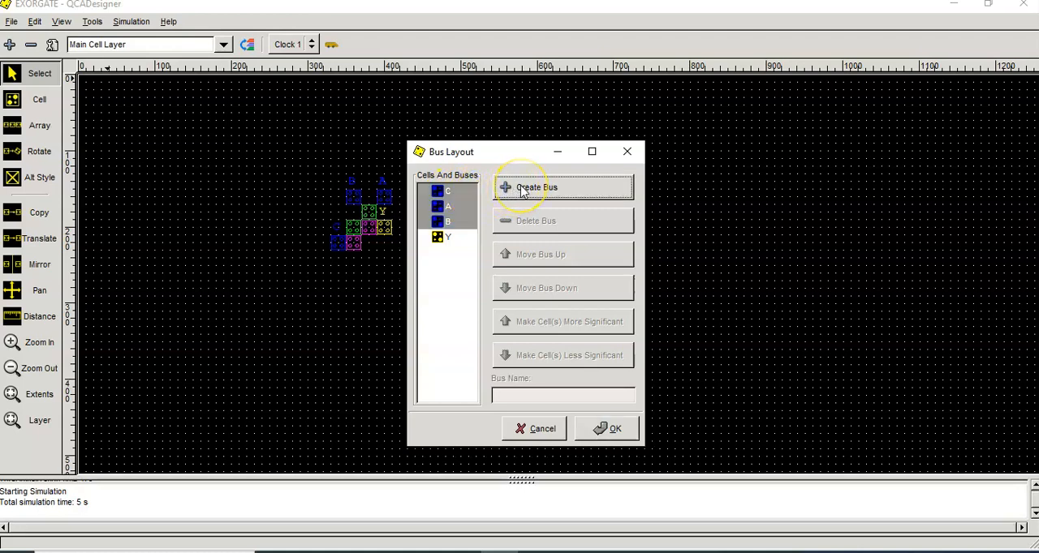
left_click(579, 191)
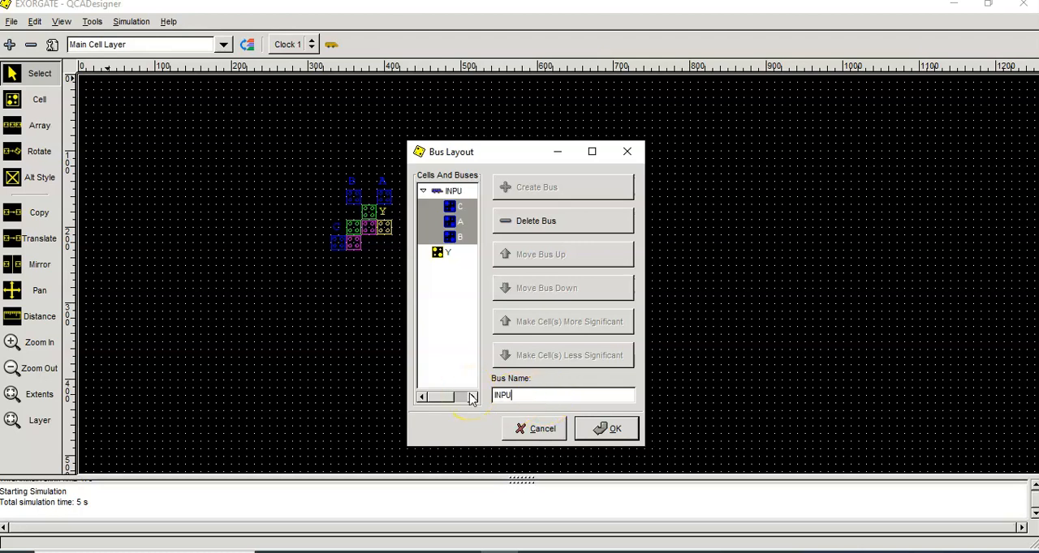
left_click(611, 430)
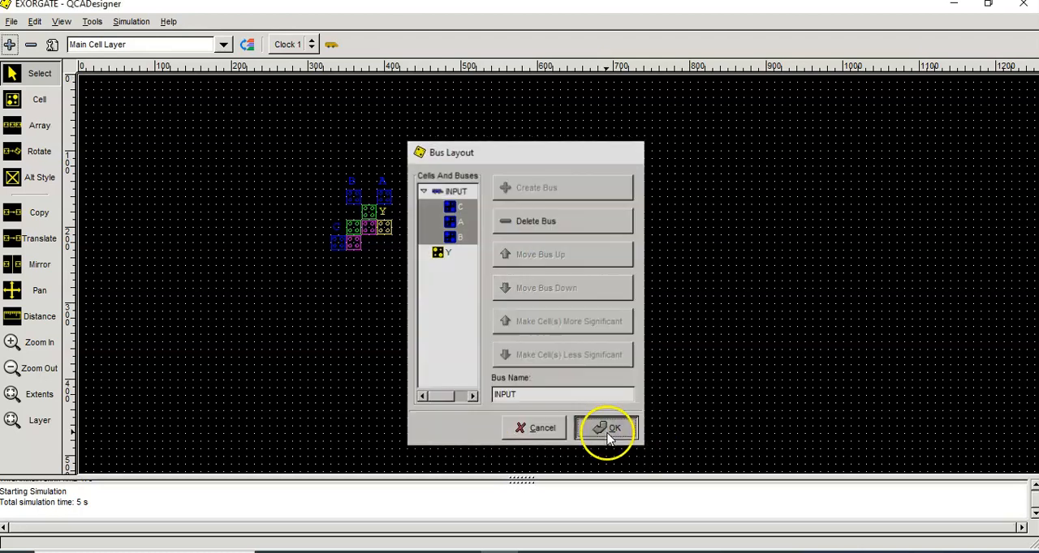
Step: Rerun the simulation, examine the INPUT bus against output Y with the C, A and B traces hidden, and close the results
left_click(123, 22)
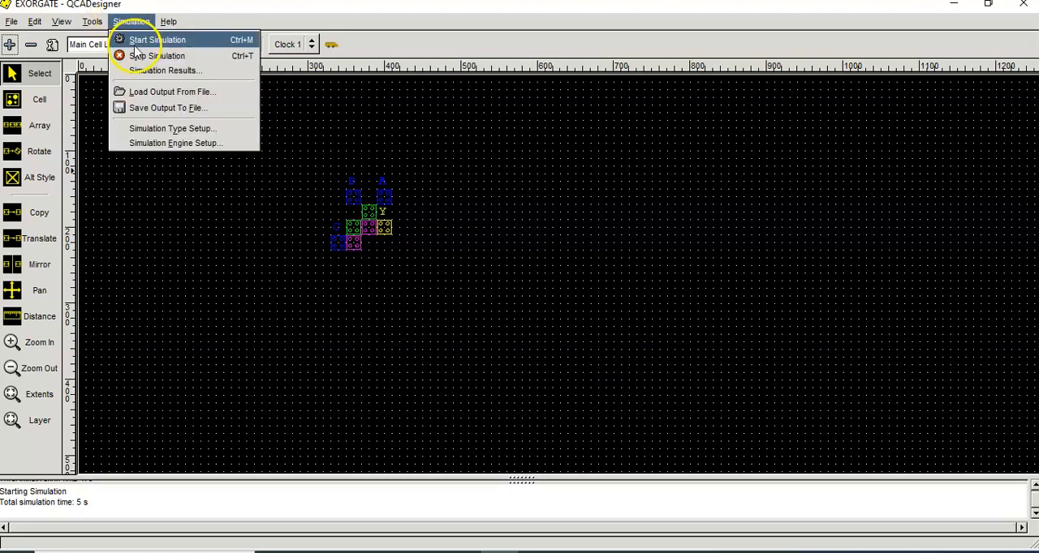
left_click(136, 38)
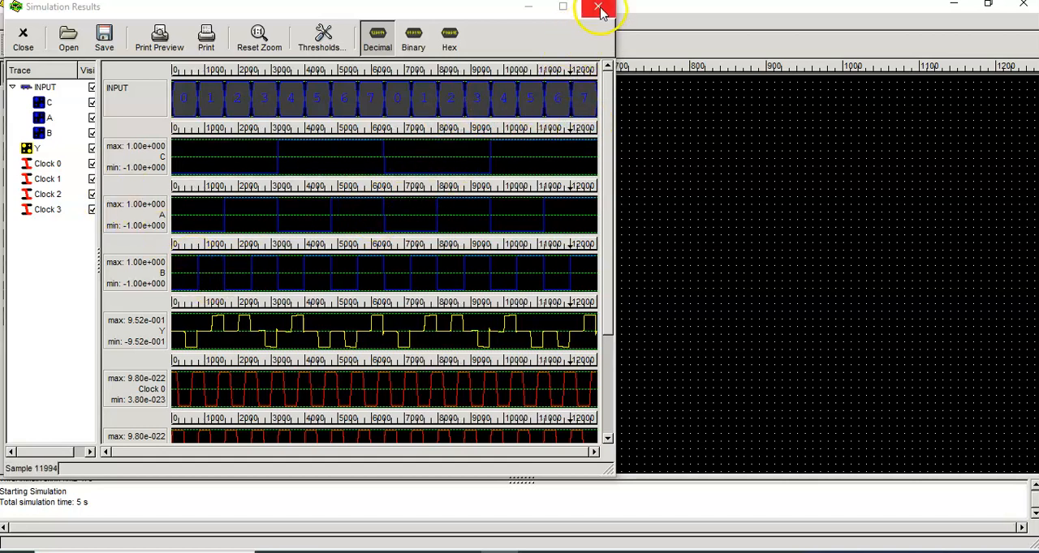
left_click(91, 103)
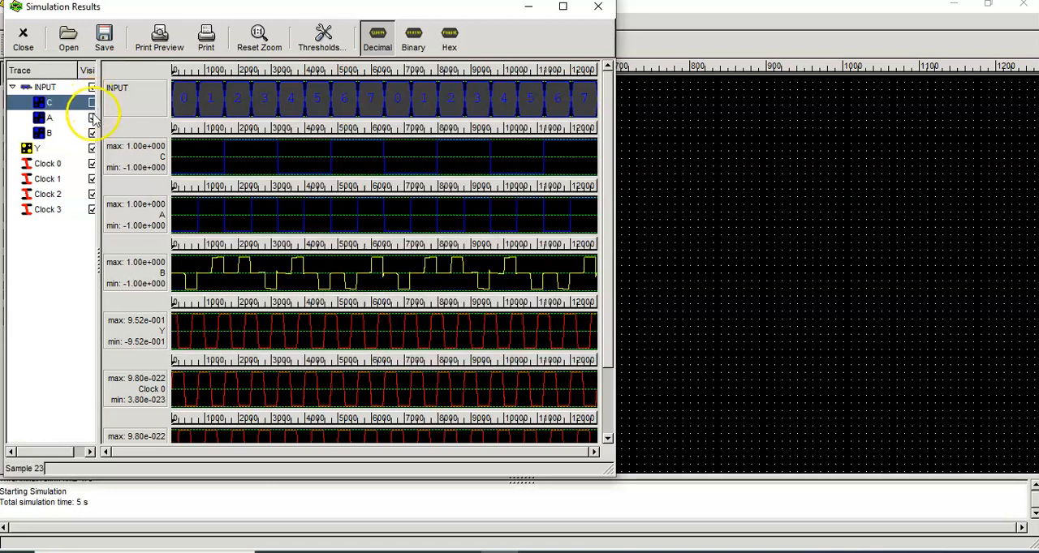
left_click(92, 118)
left_click(92, 133)
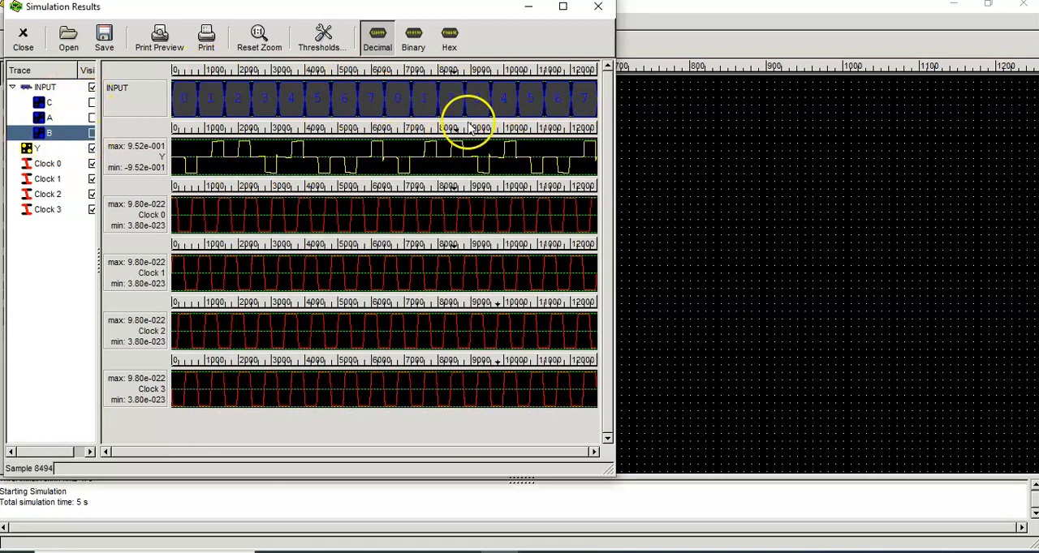
left_click(598, 7)
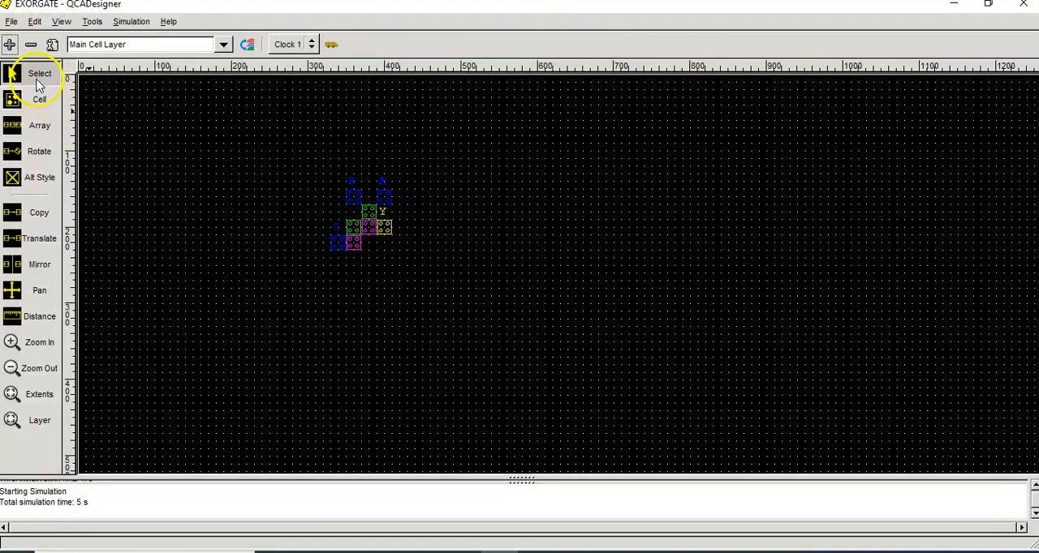
Step: Change input cell C to a fixed polarization of 1.00 and save the design
double_click(339, 250)
left_click(418, 253)
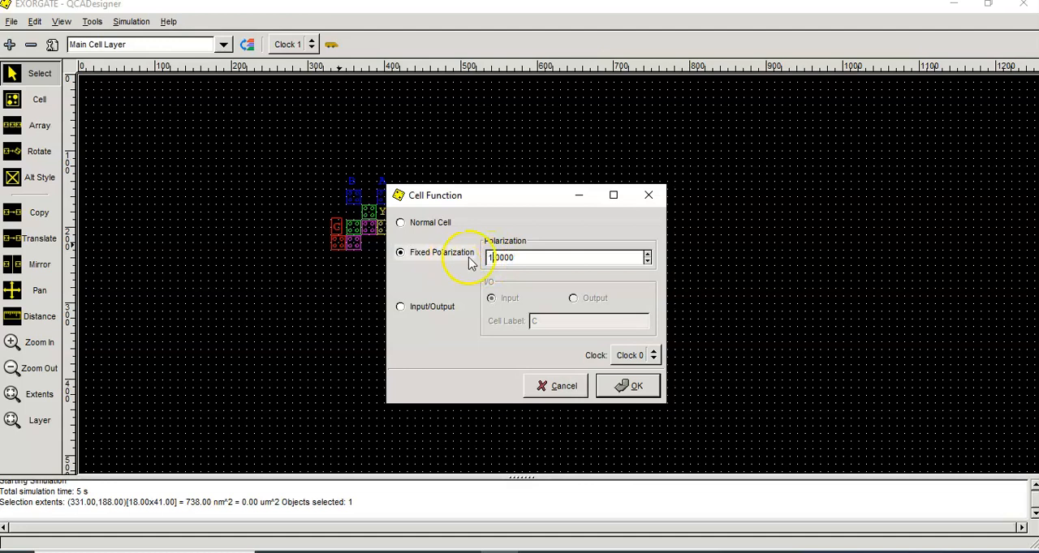
left_click(625, 386)
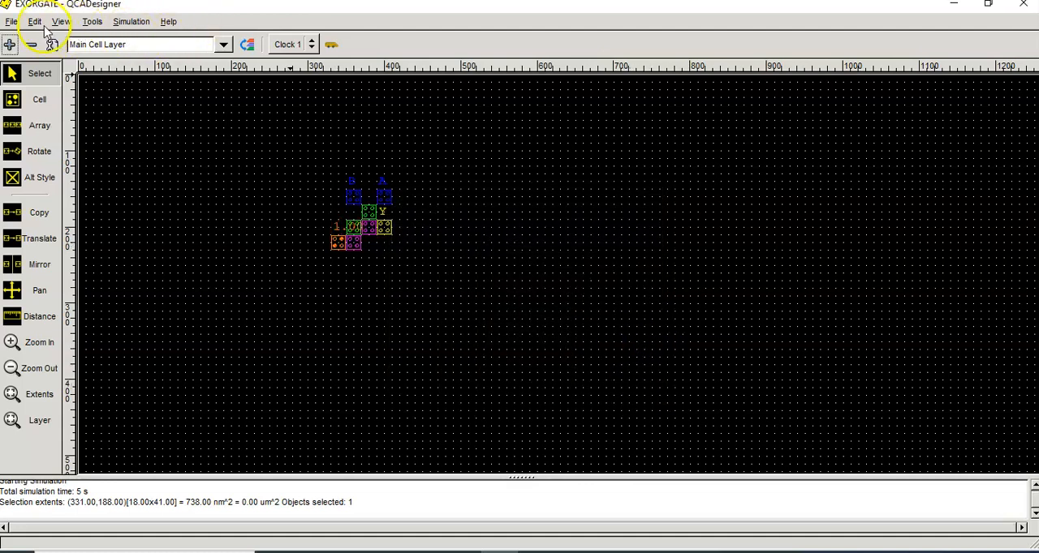
left_click(11, 21)
left_click(28, 71)
Step: Simulate the design with the fixed cell at 1.00, inspect output Y against inputs A and B, and close the results
left_click(130, 21)
left_click(131, 40)
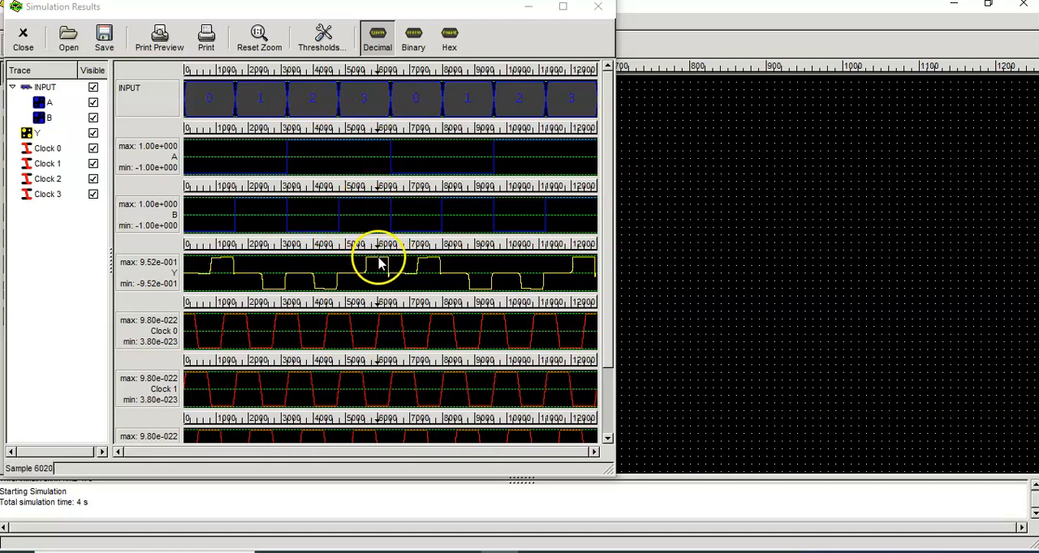
left_click(598, 6)
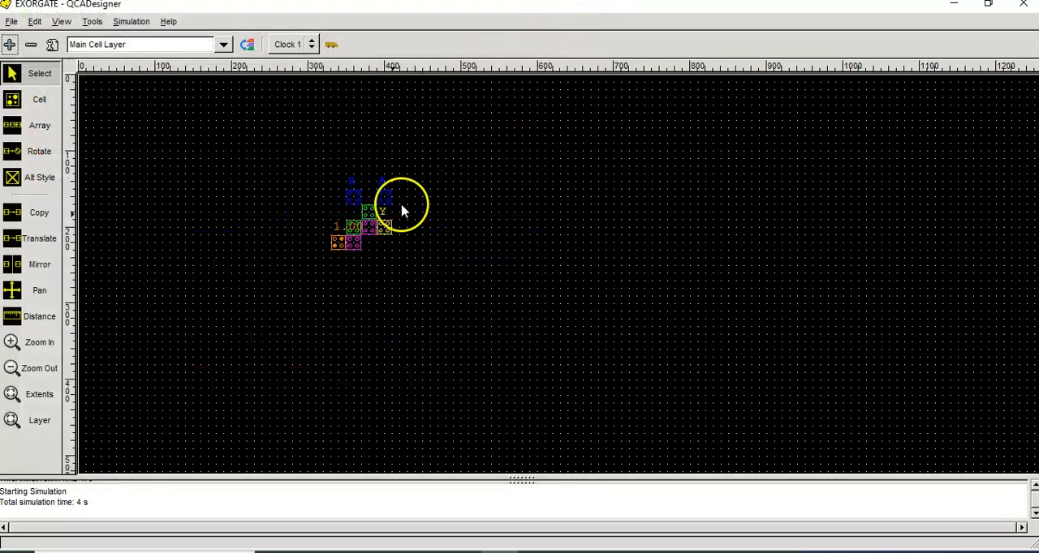
Step: Set the fixed cell's polarization to -1 and save the design
double_click(342, 235)
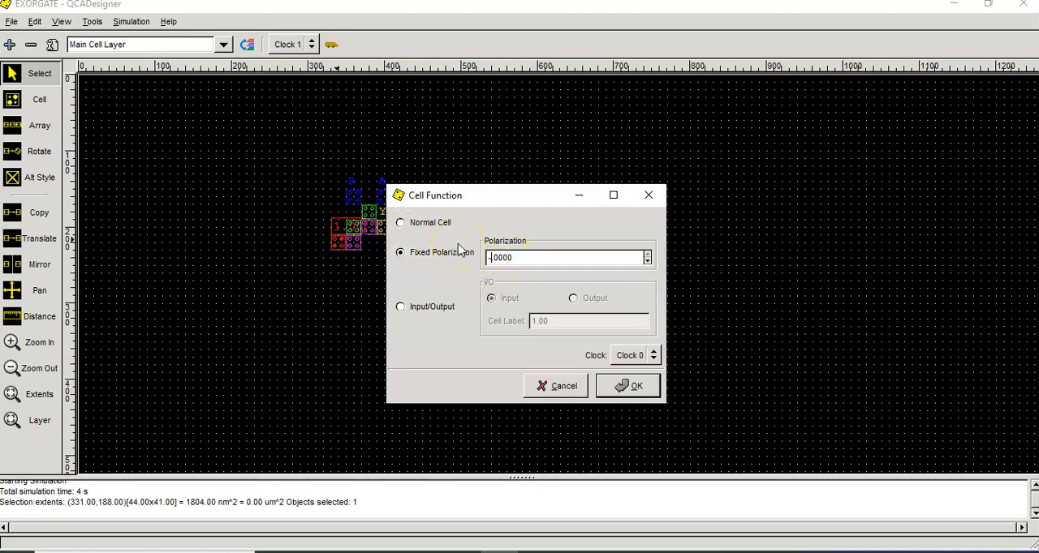
left_click(625, 385)
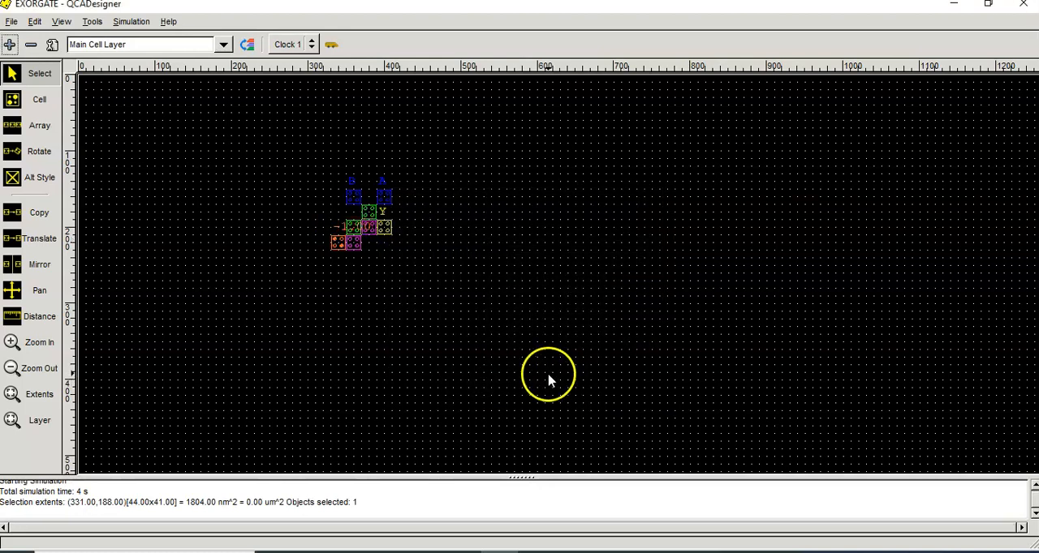
left_click(11, 21)
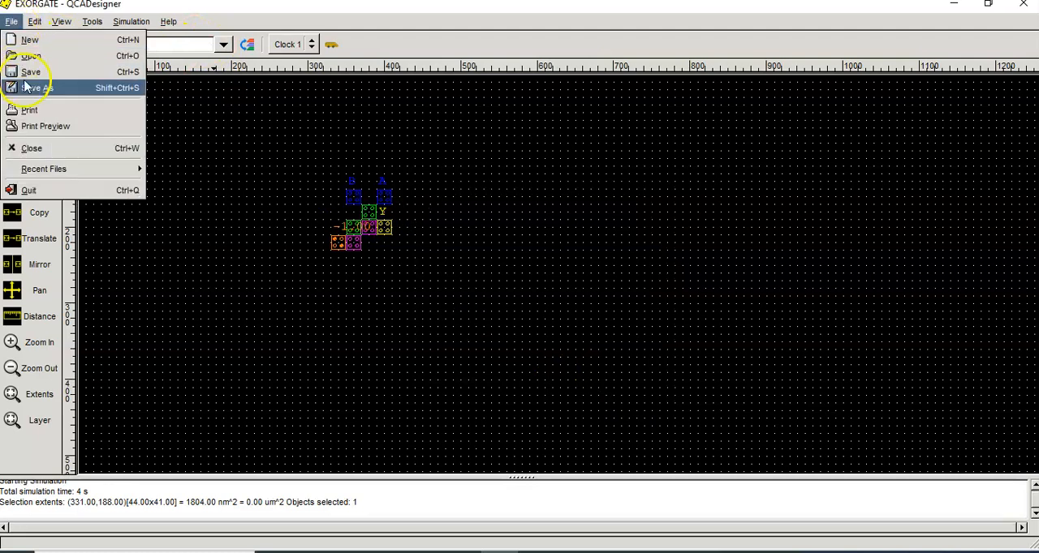
left_click(27, 73)
Step: Simulate the design with the fixed cell at -1, inspect output Y against inputs A and B, and close the results
left_click(131, 21)
left_click(139, 38)
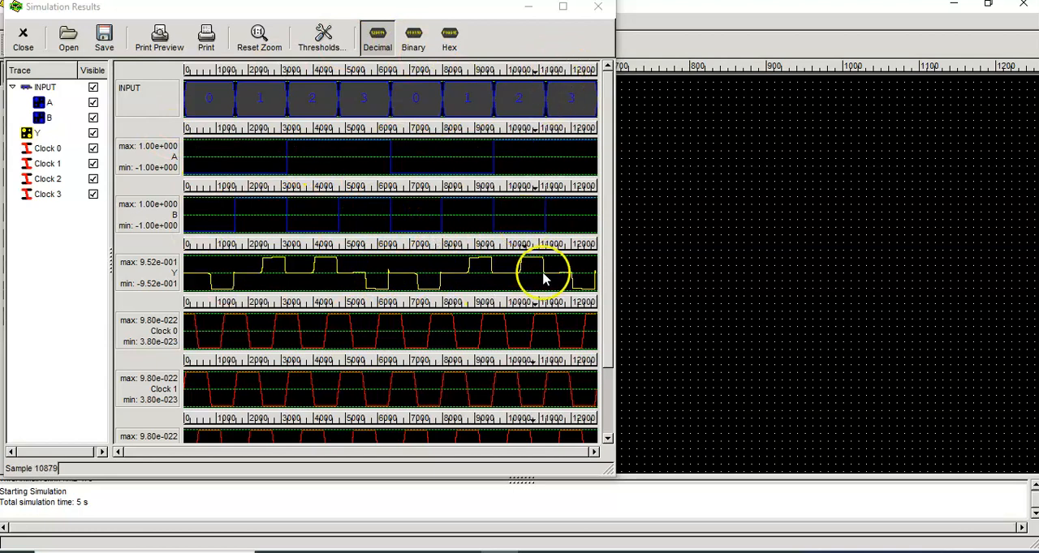
left_click(599, 6)
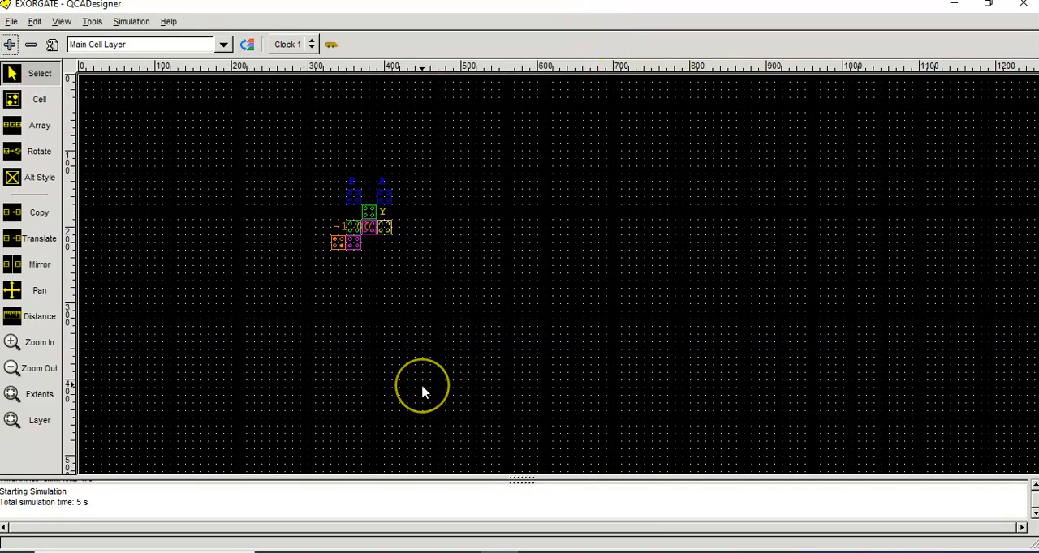